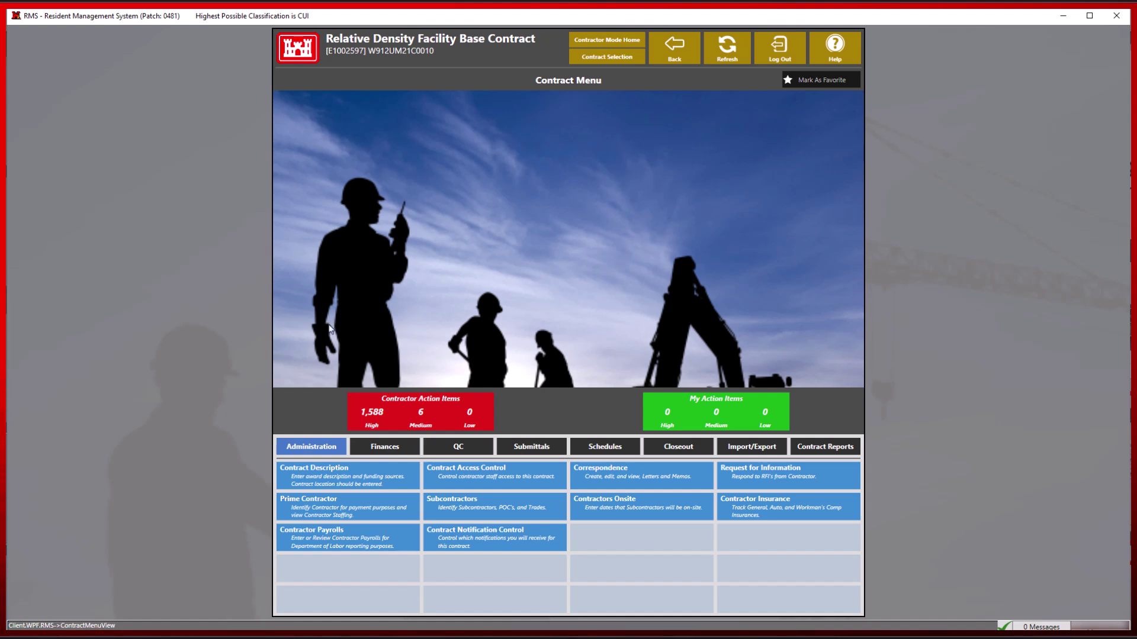
# - Open the Warp Prims (WARP) record from the Contractor Insurance list
pyautogui.click(762, 502)
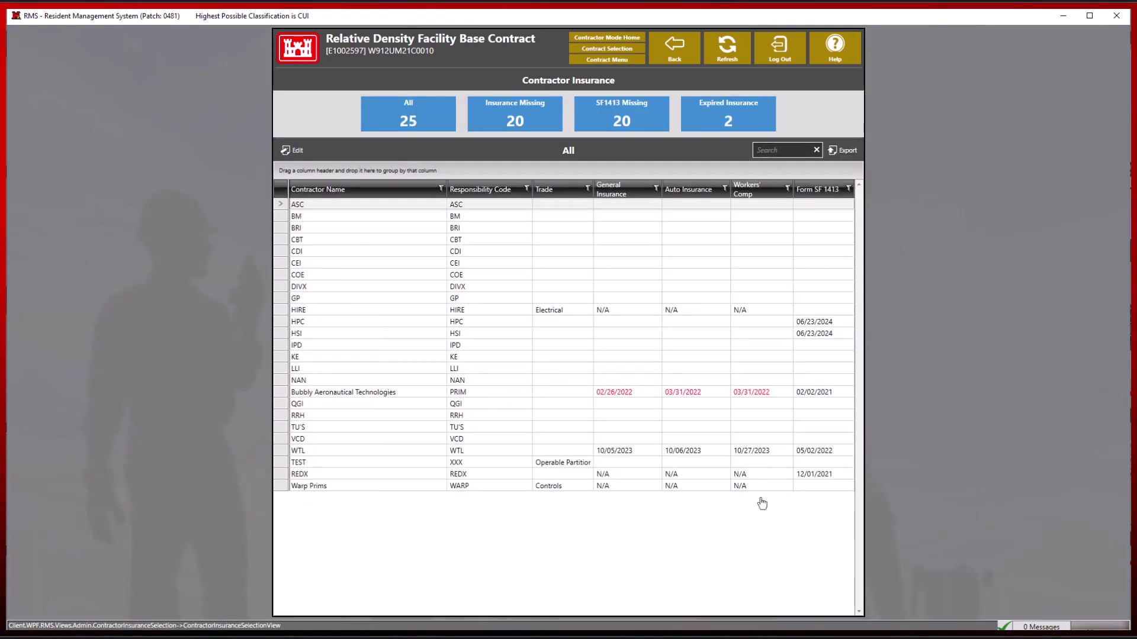
pyautogui.doubleClick(627, 486)
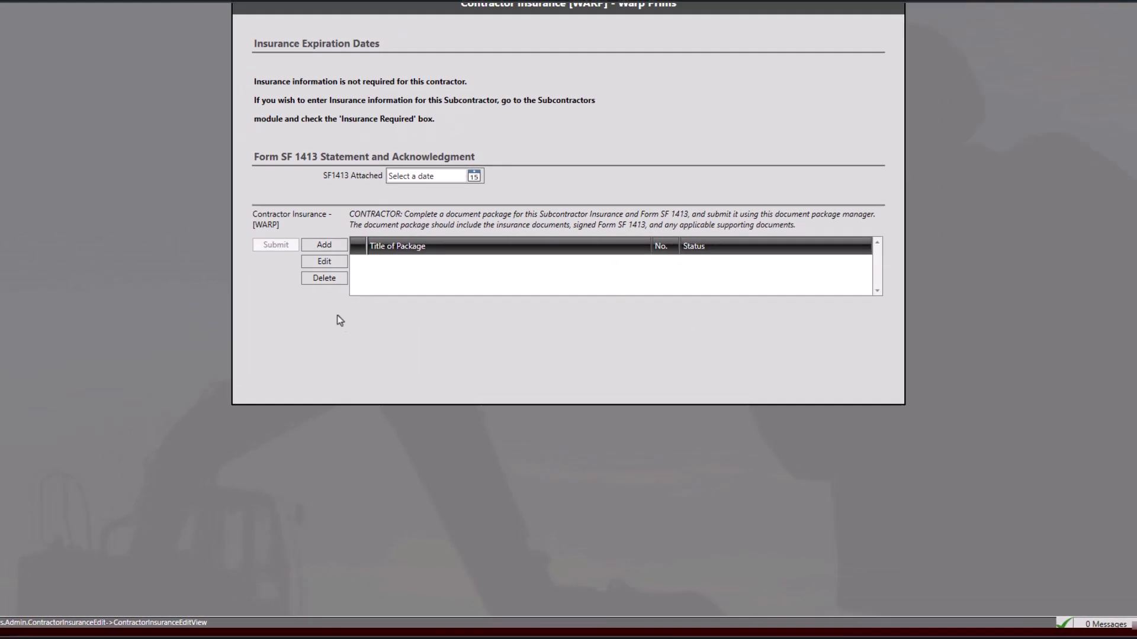
# - Create a new insurance package with BCDTESTCRASH.pdf attached and marked as manually signed by the Contractor
pyautogui.click(302, 197)
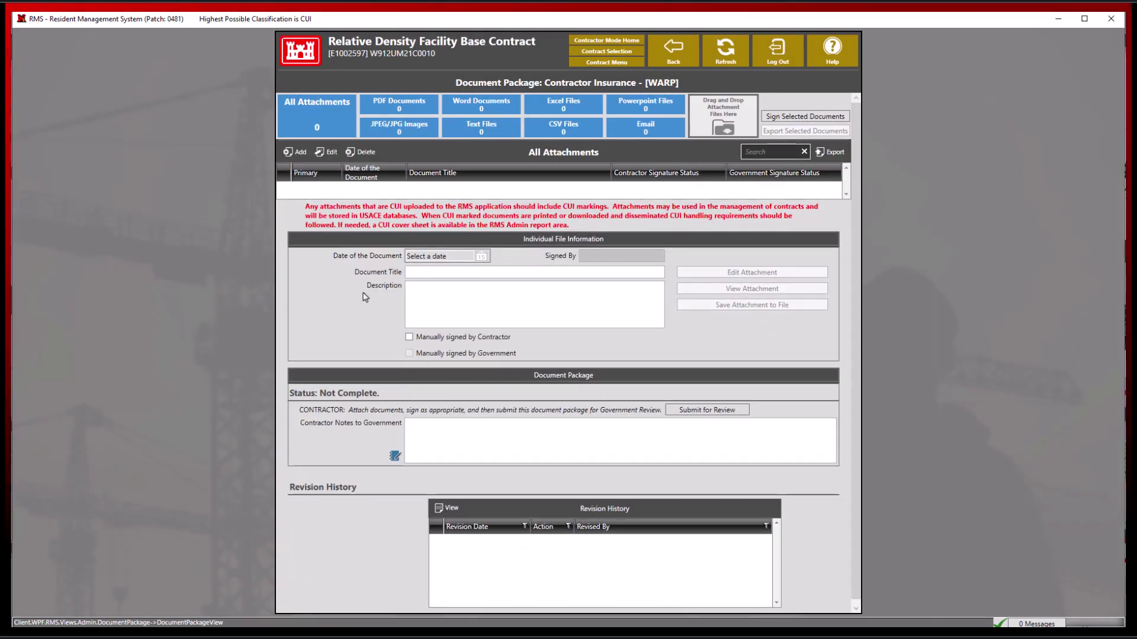
pyautogui.click(294, 151)
pyautogui.click(296, 170)
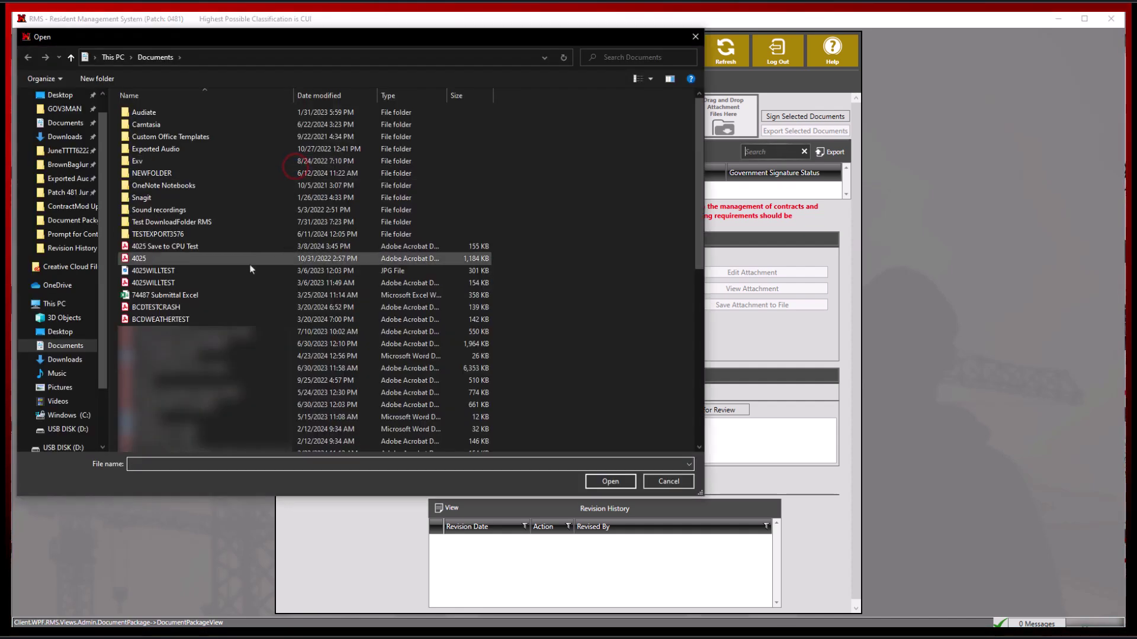
pyautogui.doubleClick(250, 264)
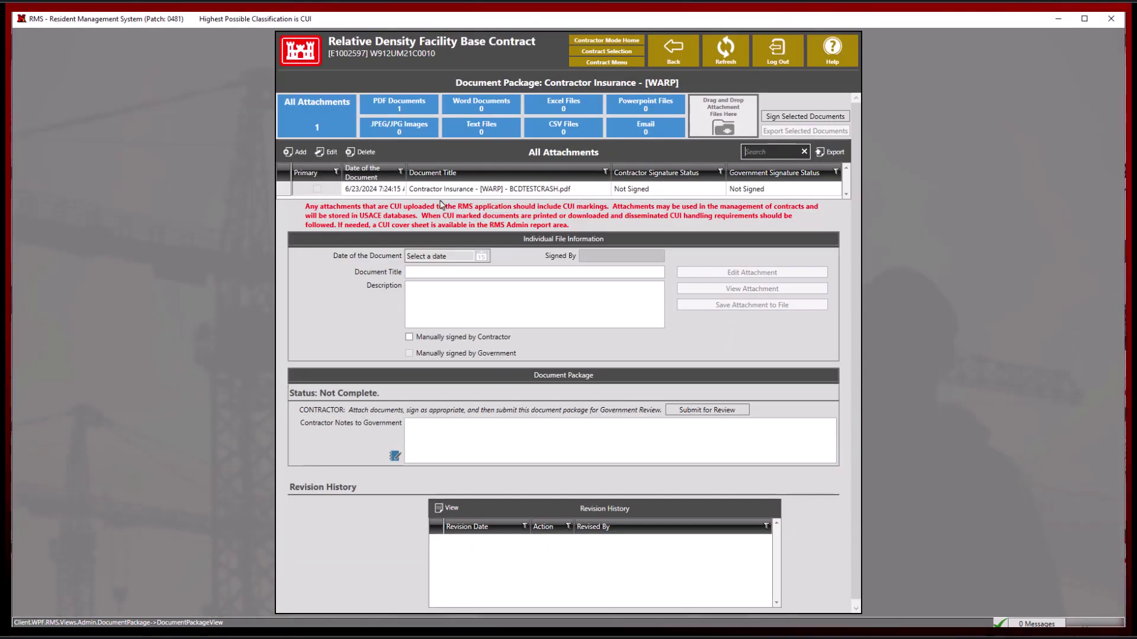
pyautogui.click(443, 188)
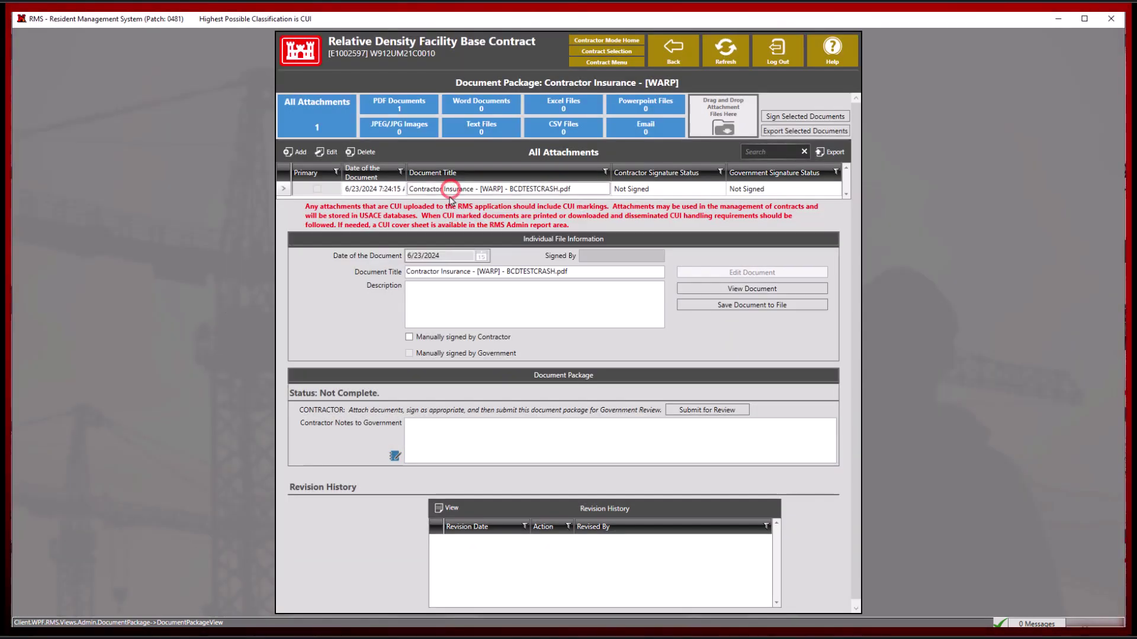
pyautogui.click(409, 337)
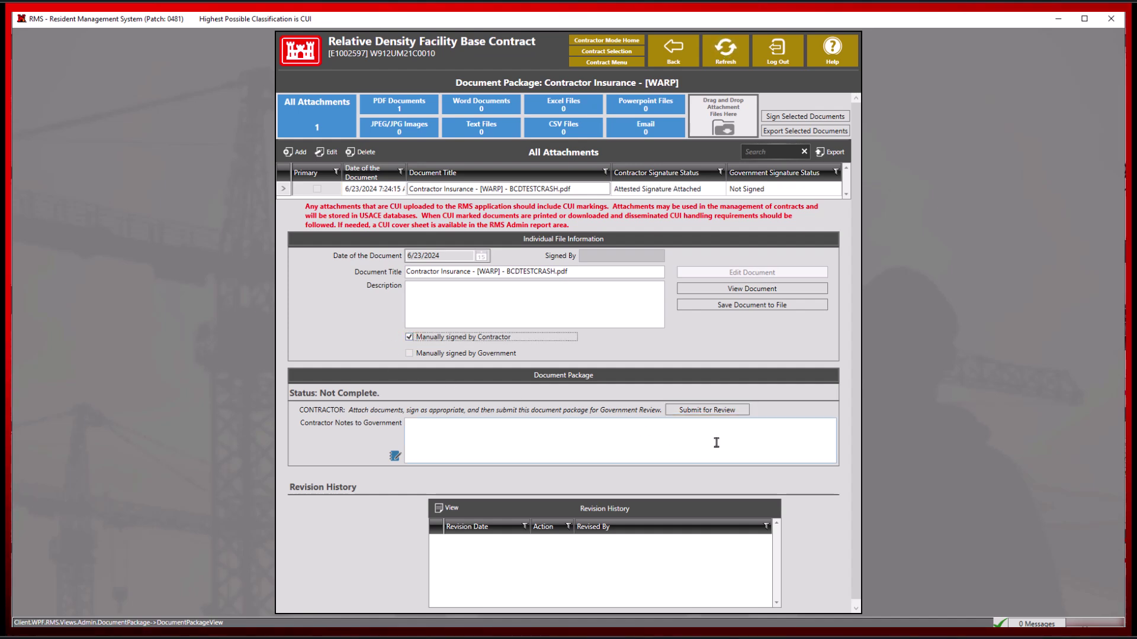
pyautogui.click(673, 54)
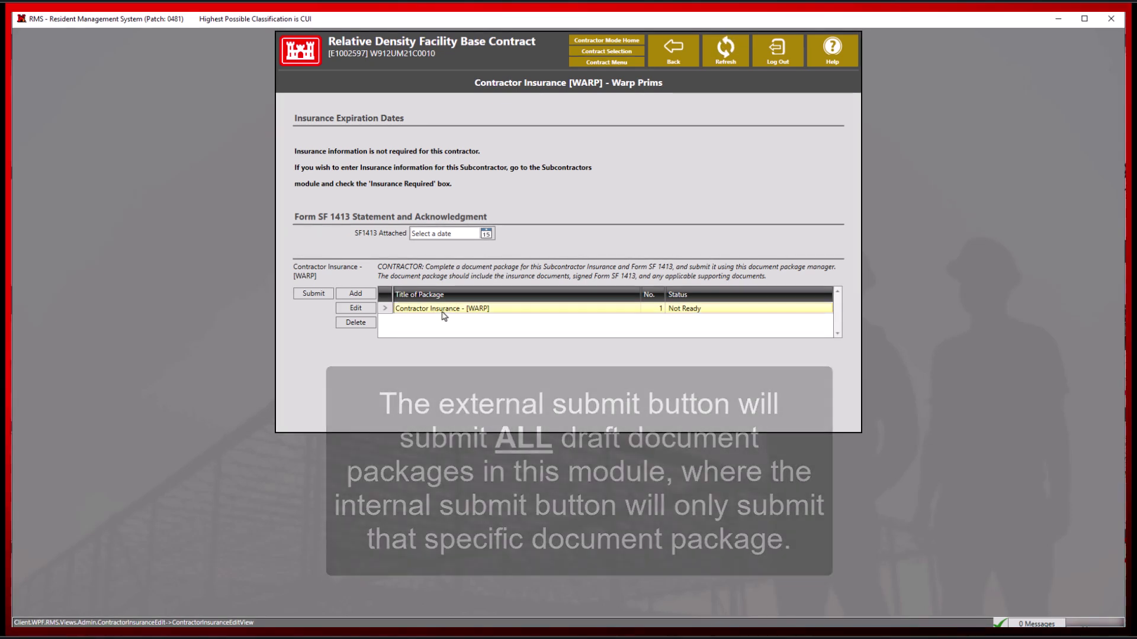
# - Open the 'Contractor Insurance - [WARP]' document package
pyautogui.click(441, 309)
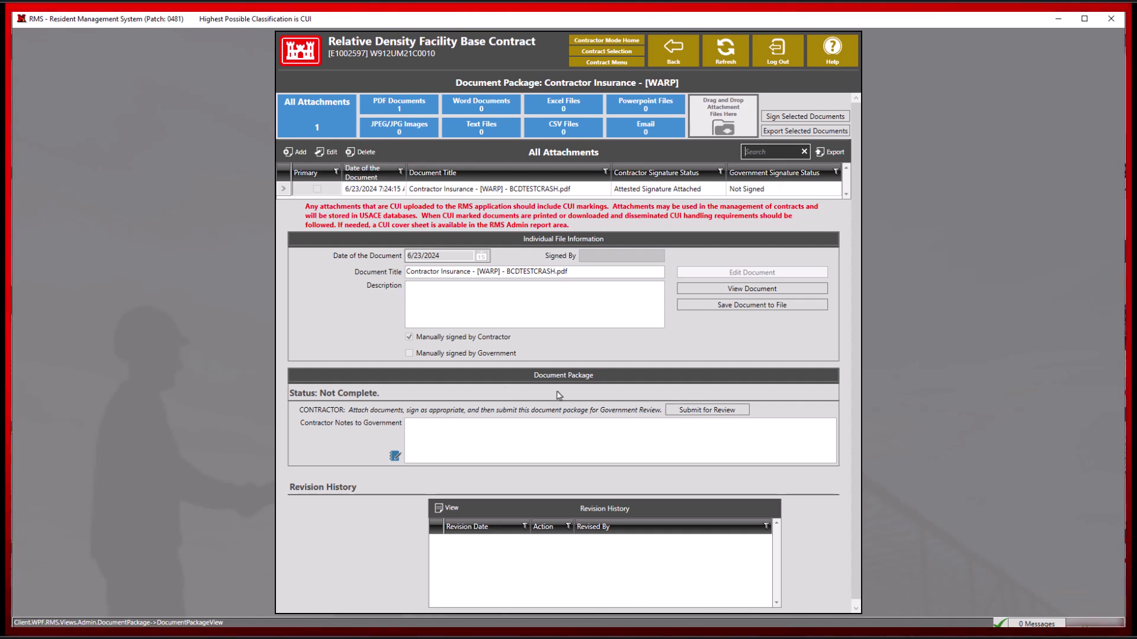
# - Submit the 'Contractor Insurance - [WARP]' package for Government review, confirming the read-only warning
pyautogui.click(695, 412)
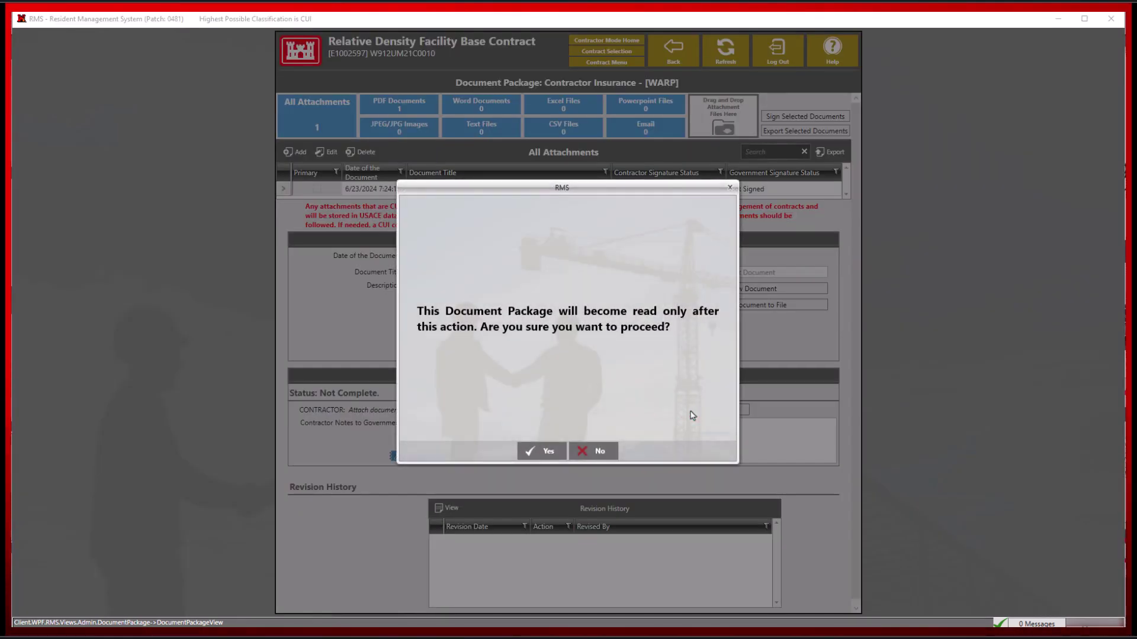
pyautogui.click(530, 452)
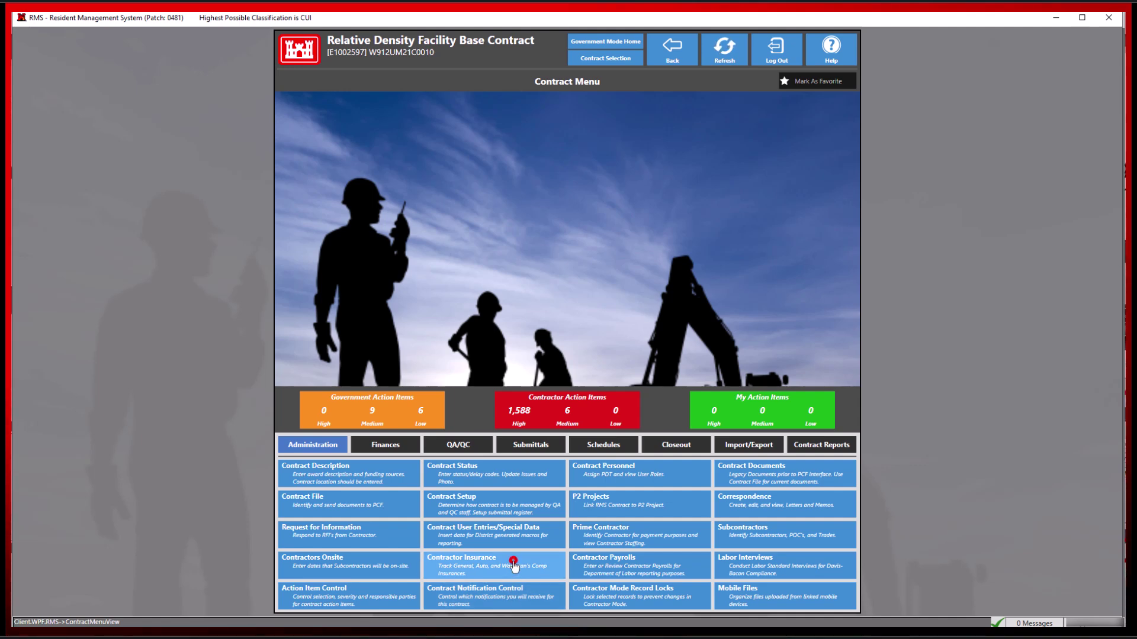
# - In Government Mode, open the Warp Prims insurance record and review submitted package No. 1
pyautogui.click(513, 562)
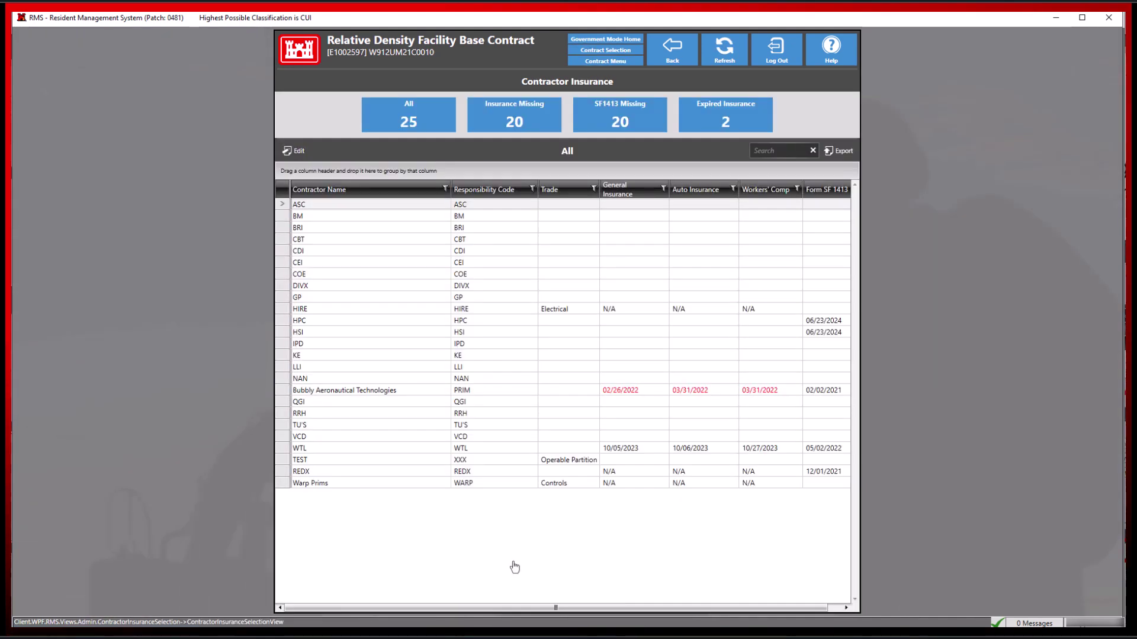
pyautogui.click(473, 483)
pyautogui.doubleClick(473, 484)
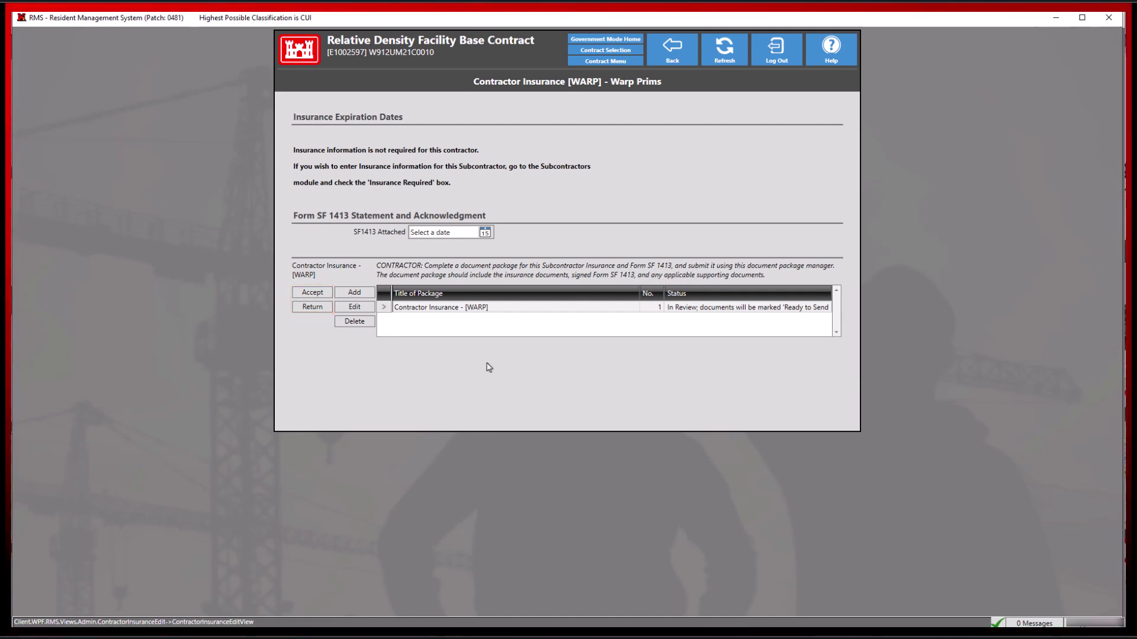
pyautogui.doubleClick(499, 310)
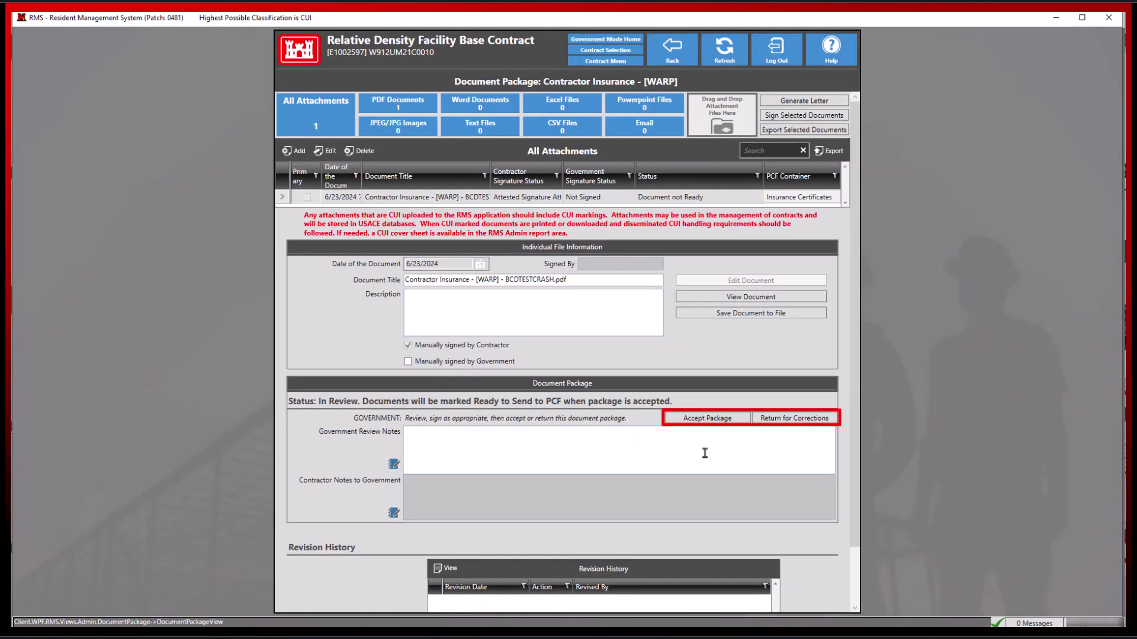
pyautogui.click(669, 56)
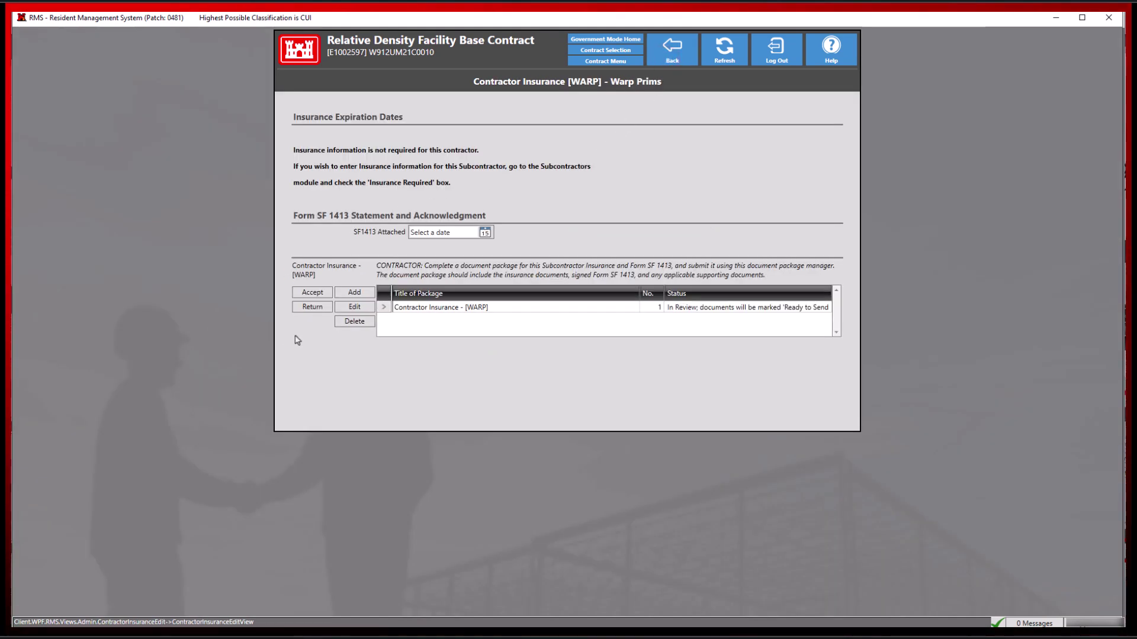
# - Return package No. 1 to the contractor for correction and go back to the Contract Menu
pyautogui.click(317, 308)
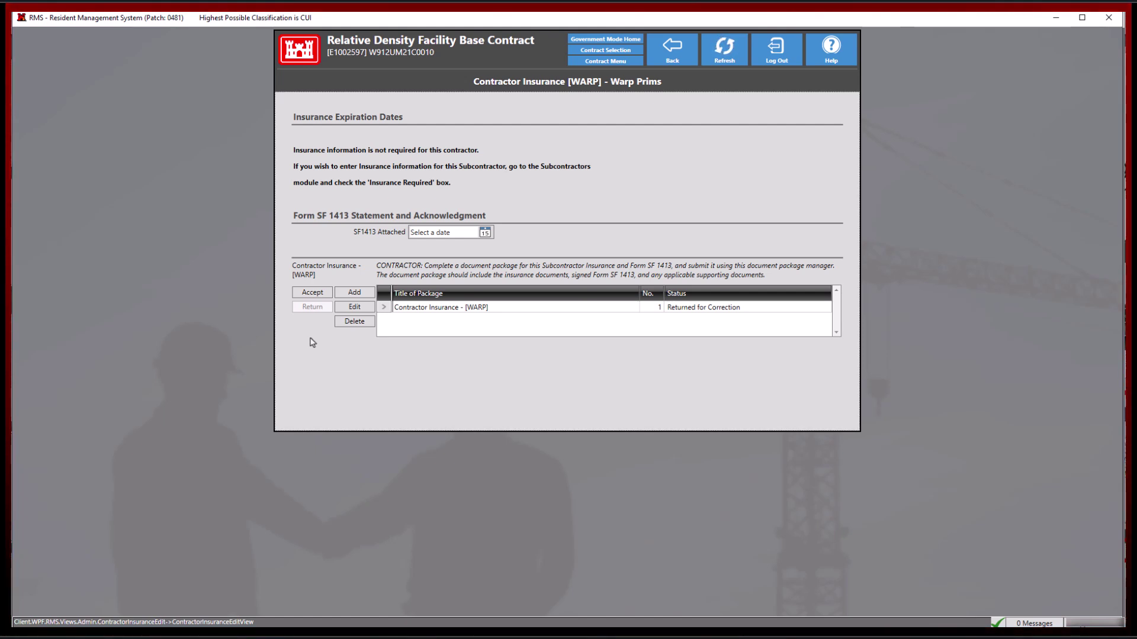
pyautogui.click(602, 61)
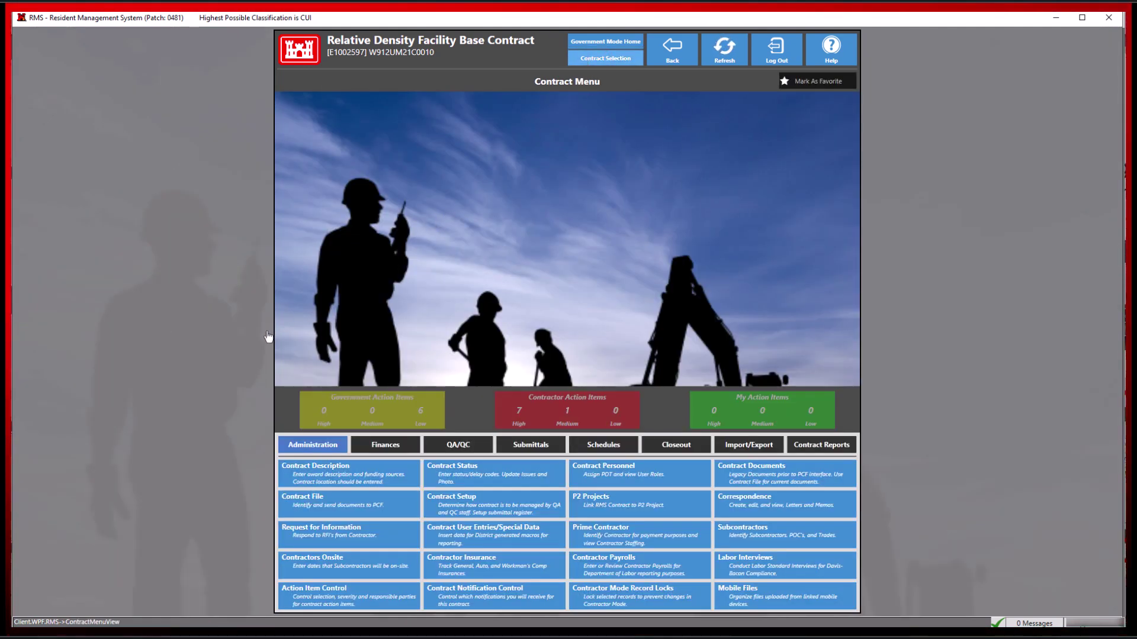
# - Add a package to the Warp Prims 06/23/2024 labor interview with BCDTESTCRASH.pdf marked Government-signed
pyautogui.click(733, 561)
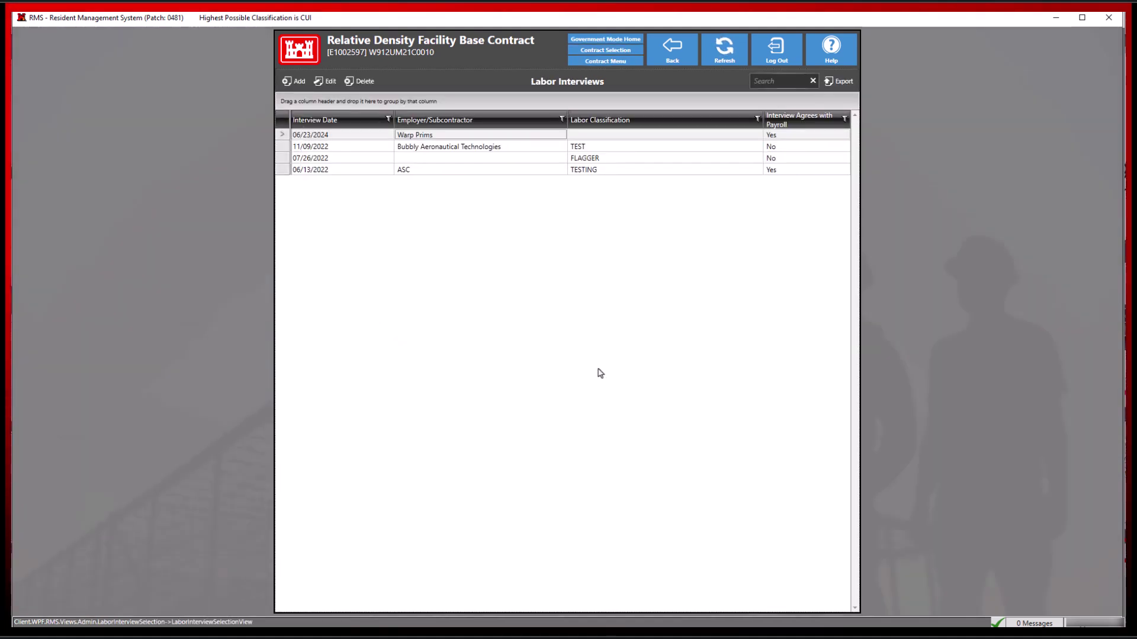
pyautogui.click(452, 131)
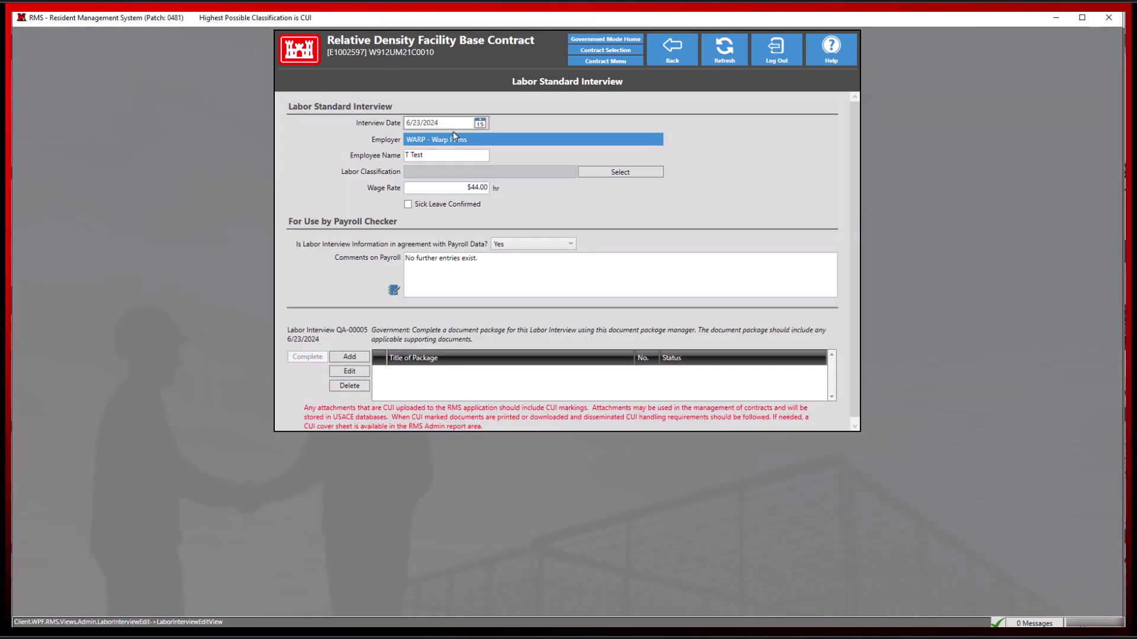
pyautogui.click(343, 358)
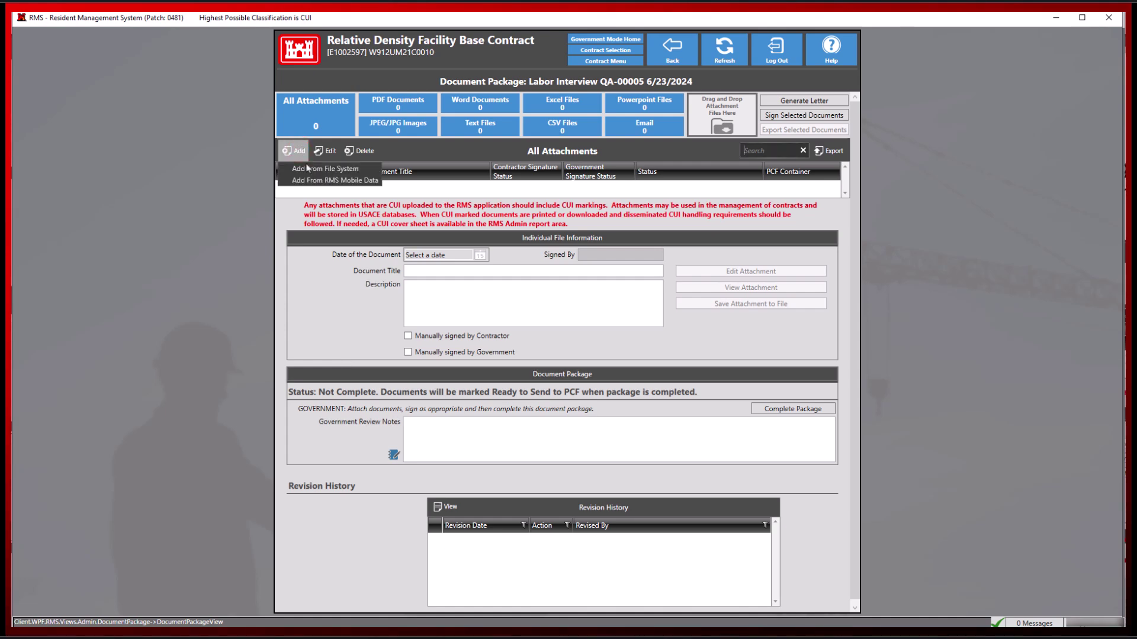
pyautogui.click(295, 151)
pyautogui.doubleClick(205, 306)
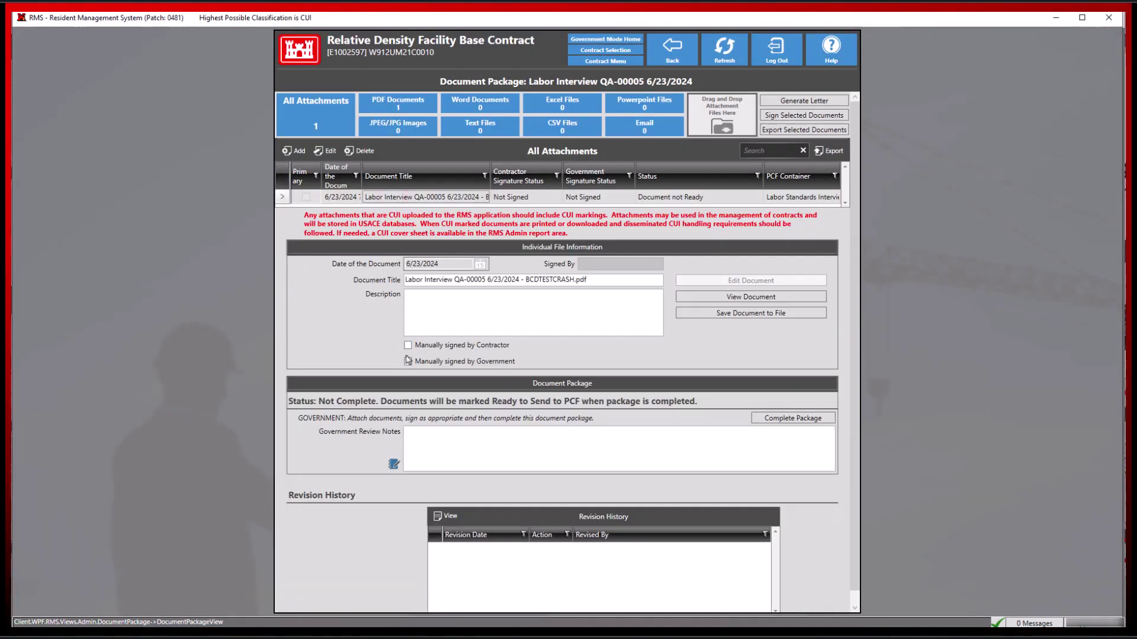
pyautogui.click(408, 361)
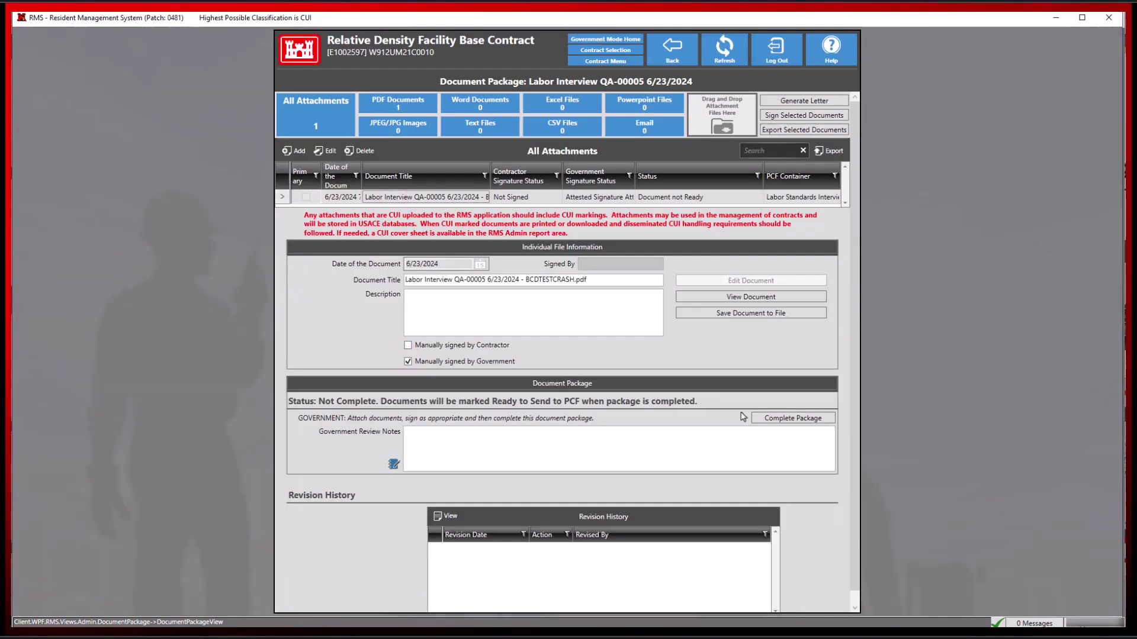
# - Accept the first QA-00005 package as complete, then create an empty Package No. 2
pyautogui.click(672, 50)
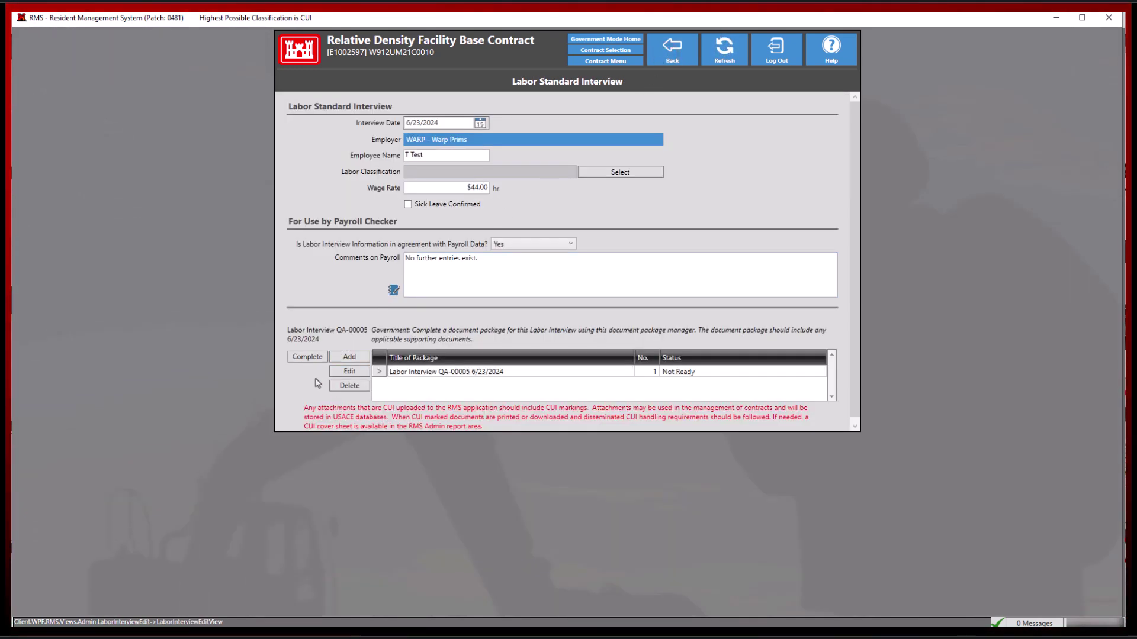
pyautogui.click(313, 356)
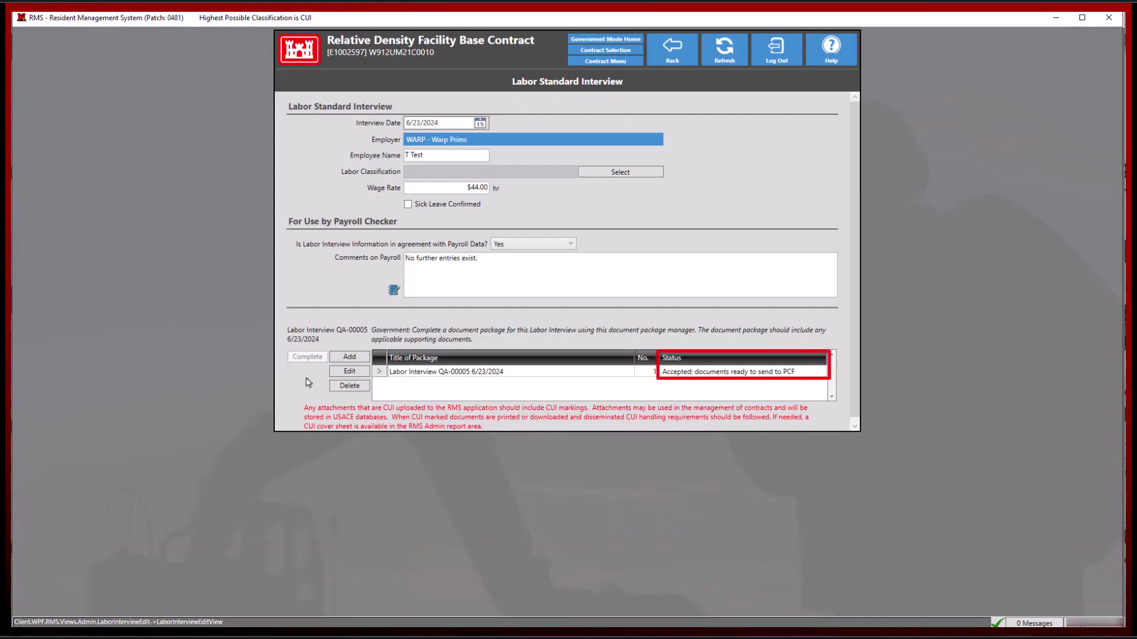
pyautogui.click(346, 359)
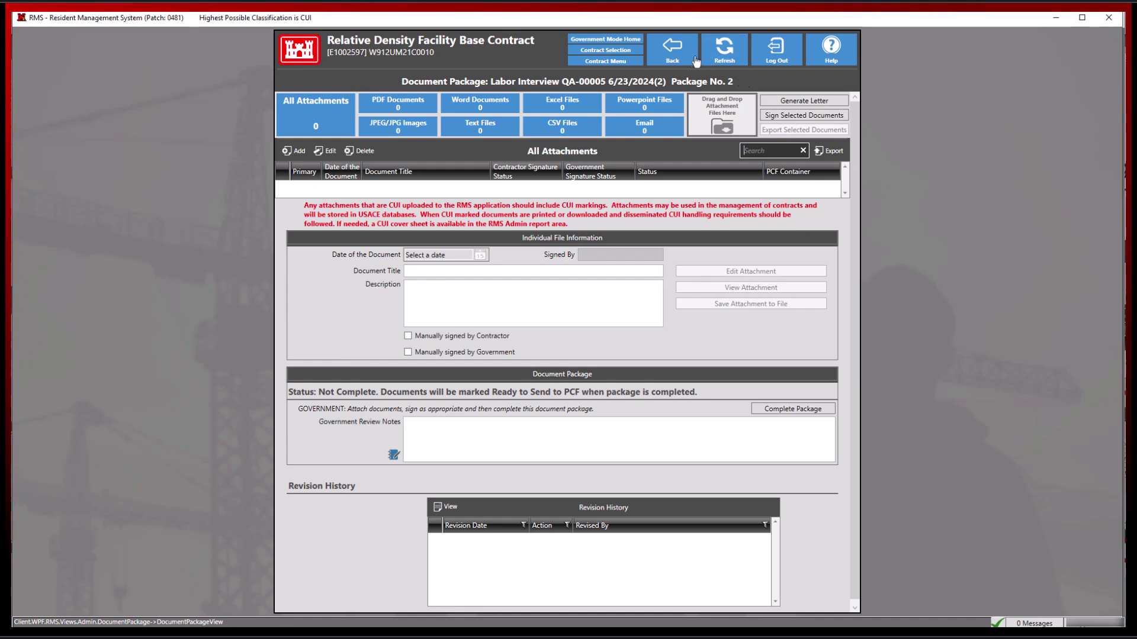
# - Return to the QA-00005 interview record and run Complete to discard empty package No. 2
pyautogui.click(672, 48)
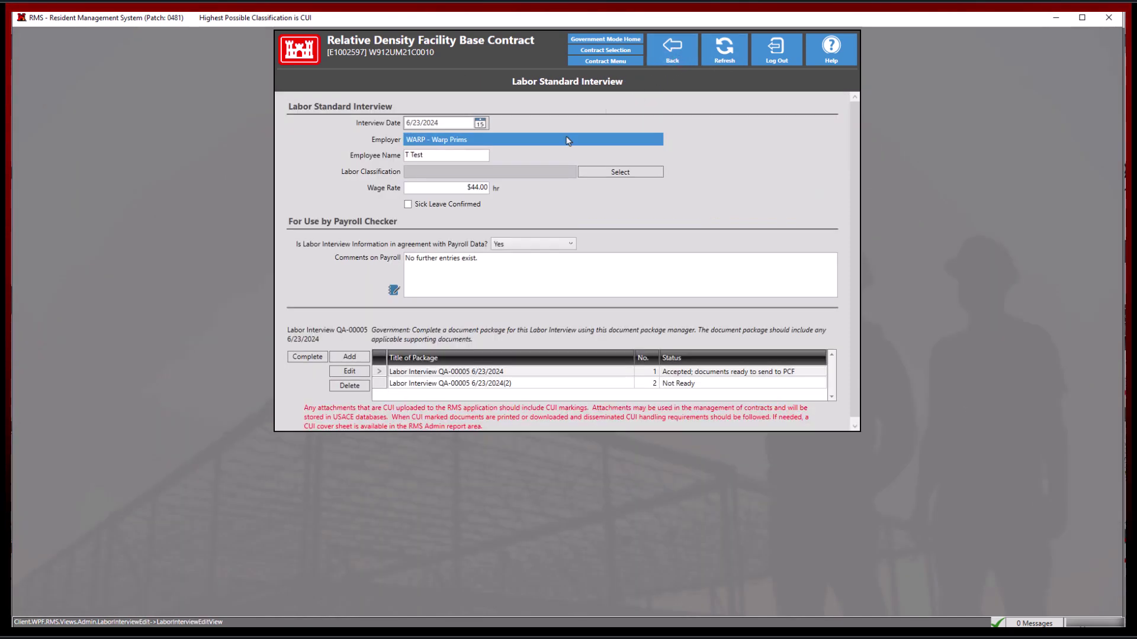
pyautogui.click(305, 357)
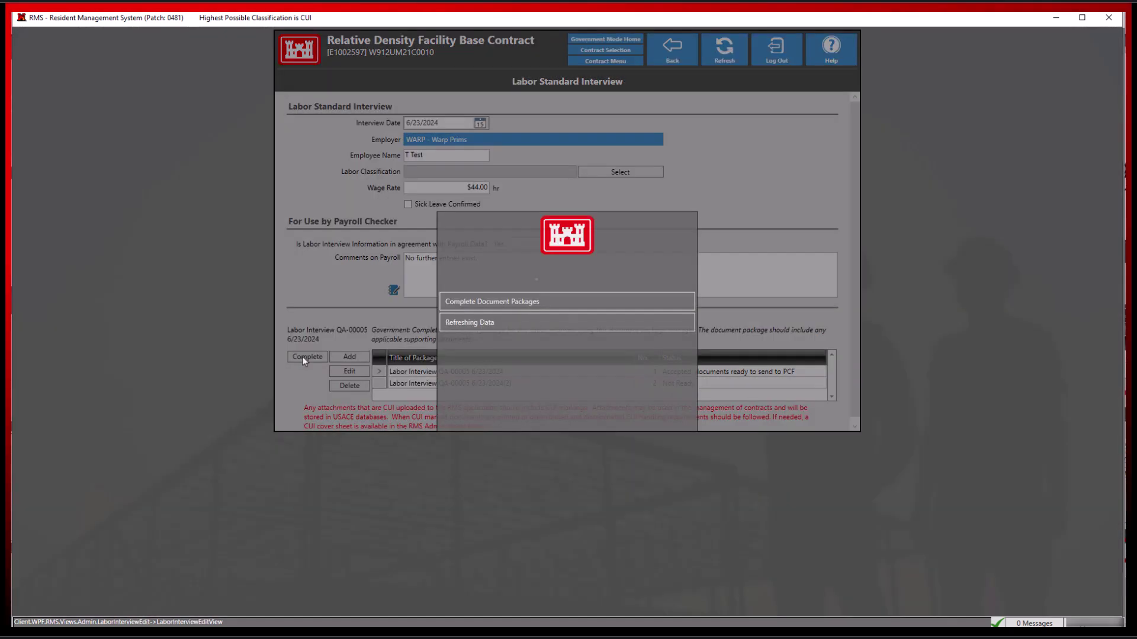